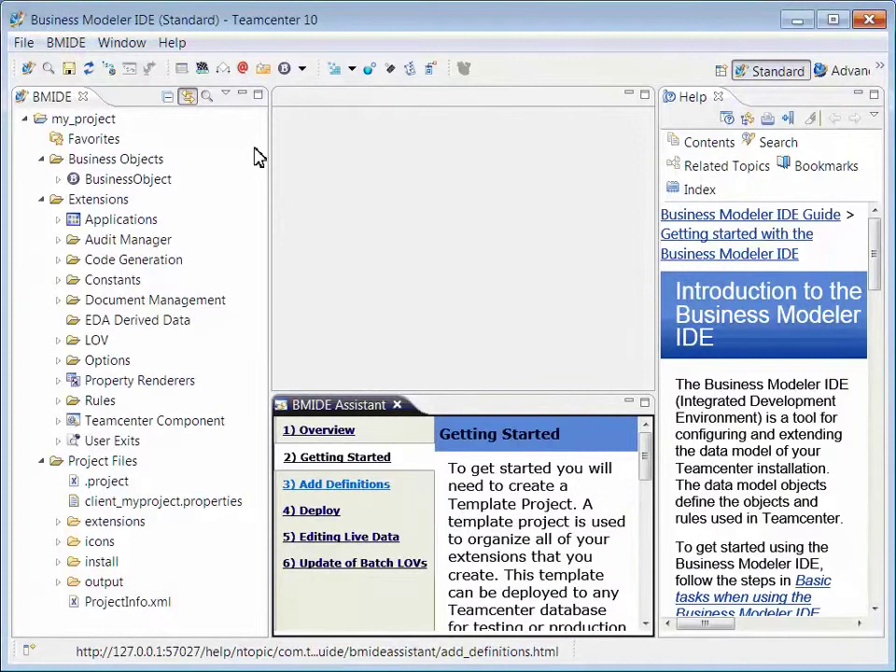
Step: Review the assistant's Add Definitions, Deploy and Editing Live Data topics, and locate the live updates help article in the help contents
click(332, 488)
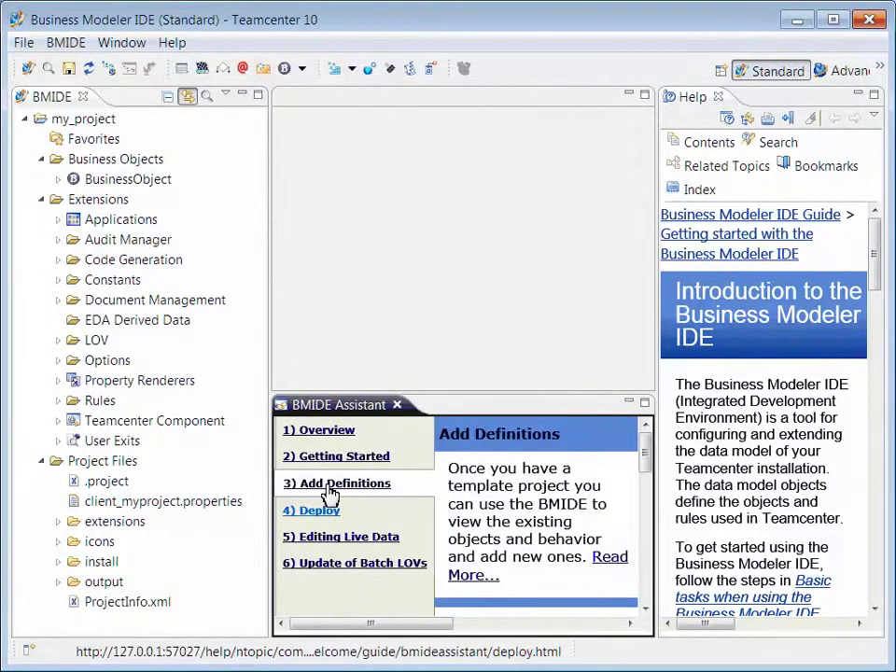
click(326, 520)
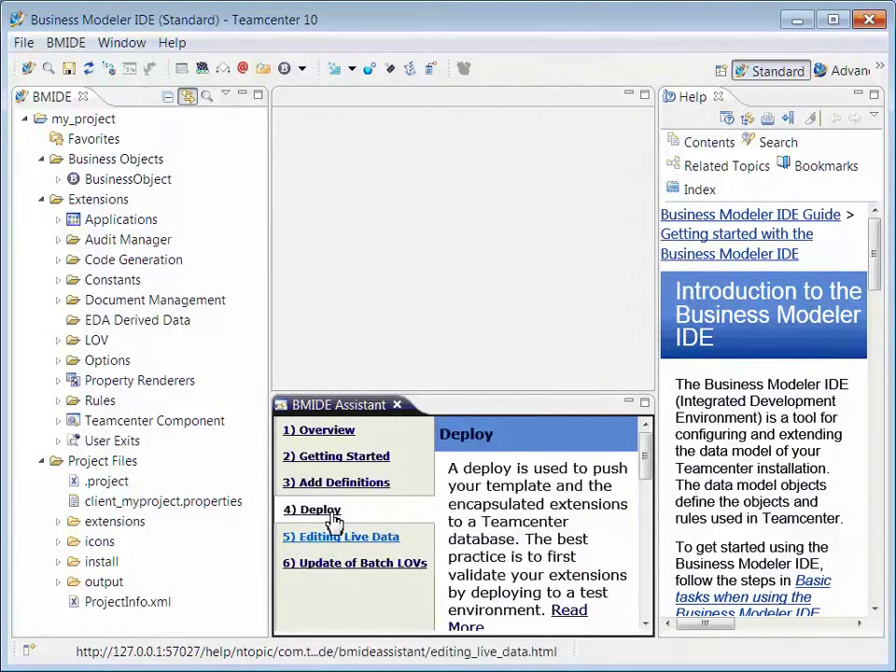
click(345, 545)
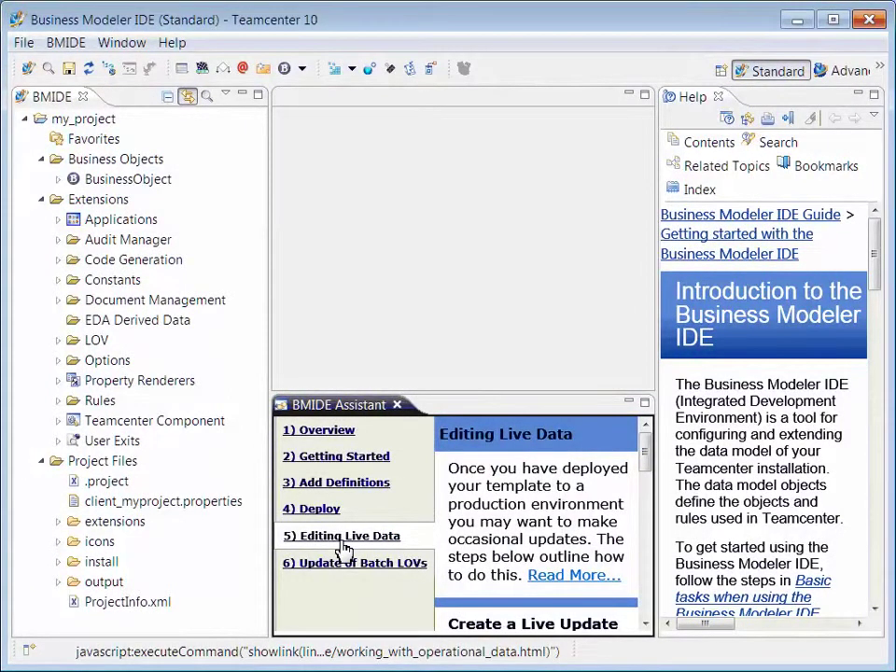
click(573, 576)
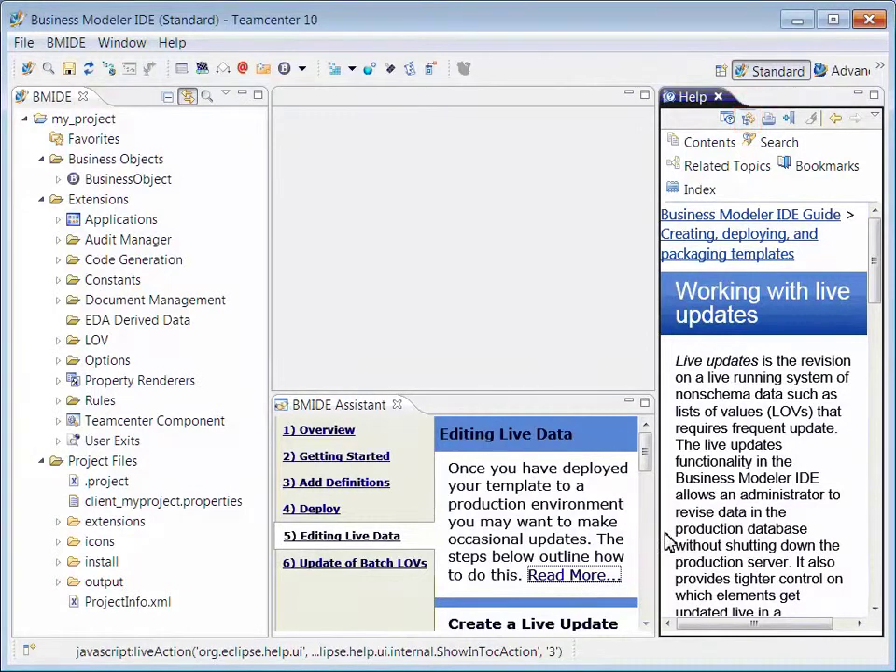
click(750, 119)
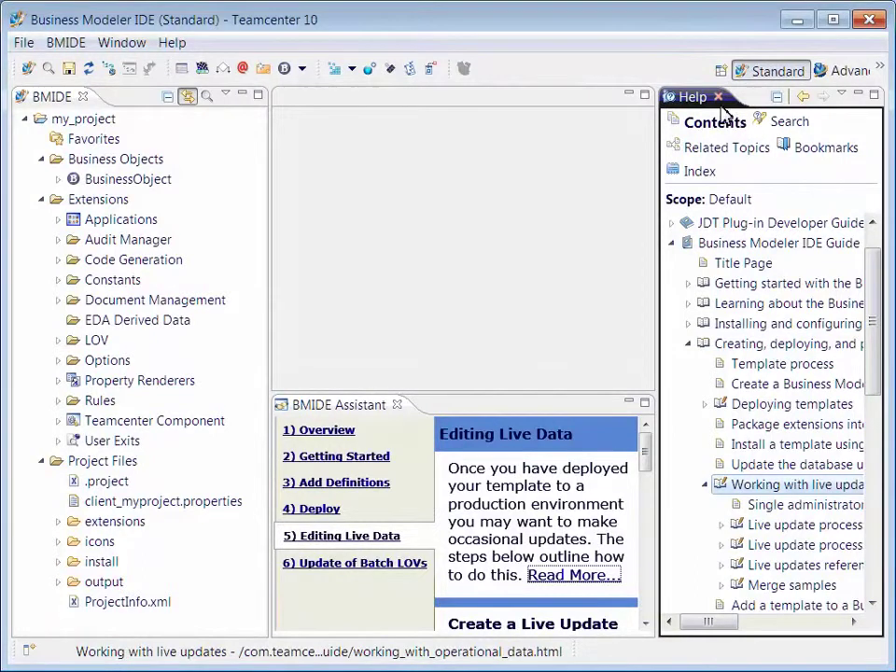
Step: Close the Help and BMIDE Assistant views
click(718, 97)
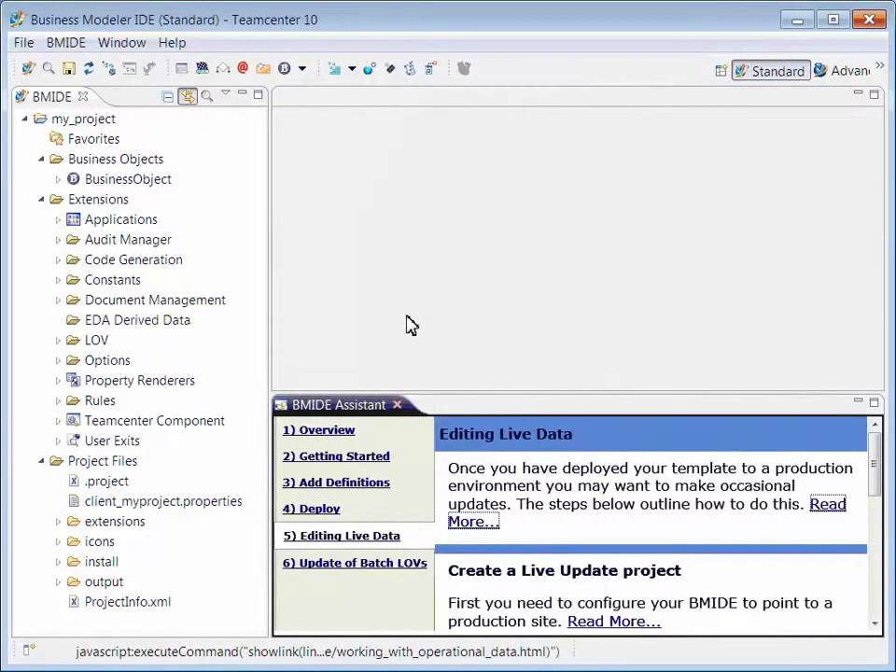
click(398, 405)
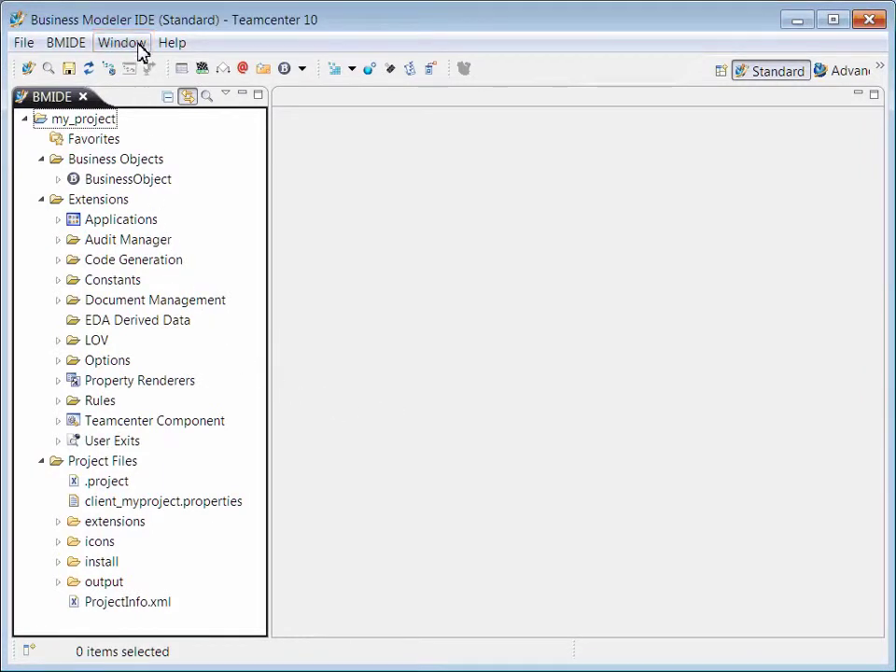
click(138, 45)
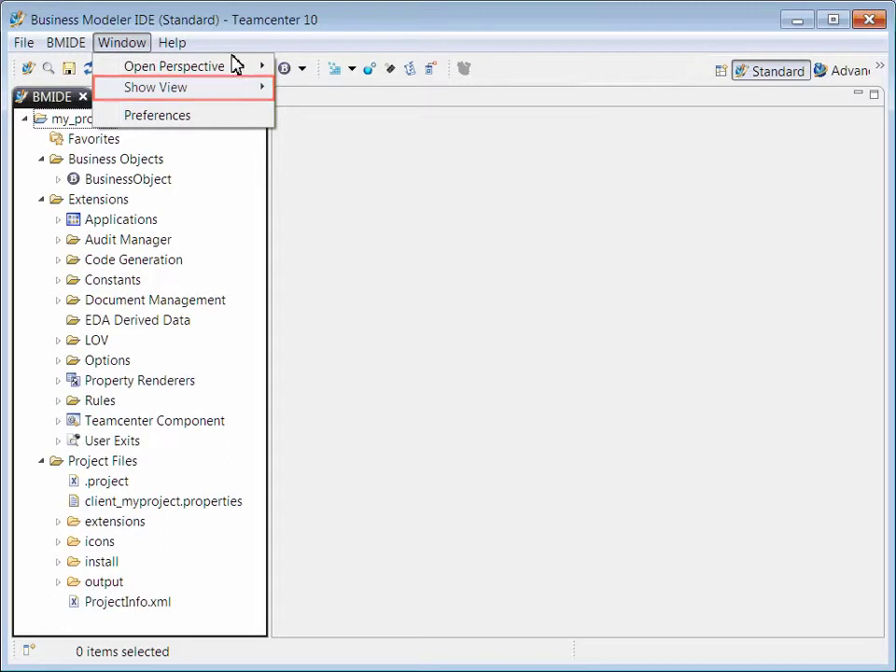
mouse_move(263, 89)
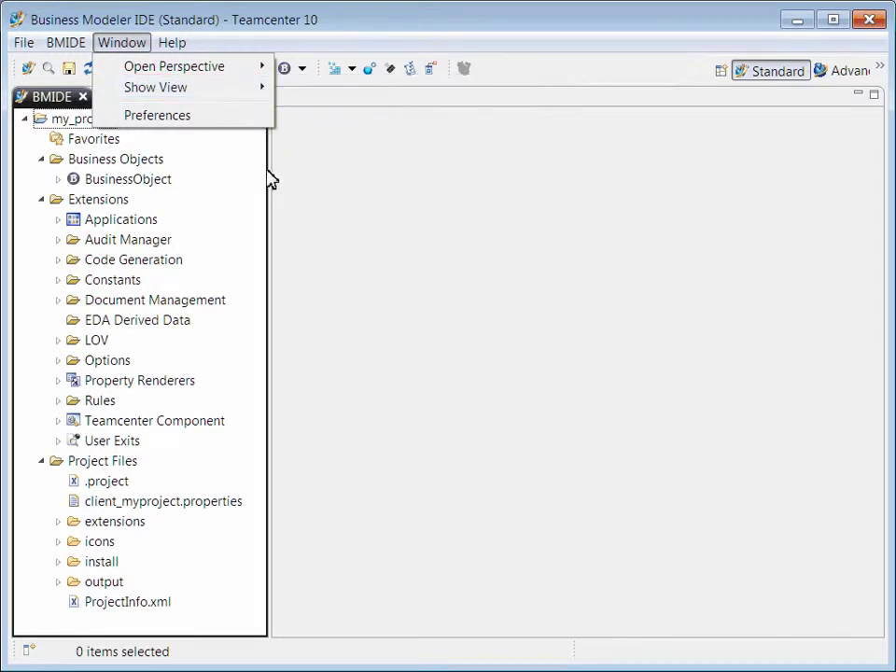
click(270, 365)
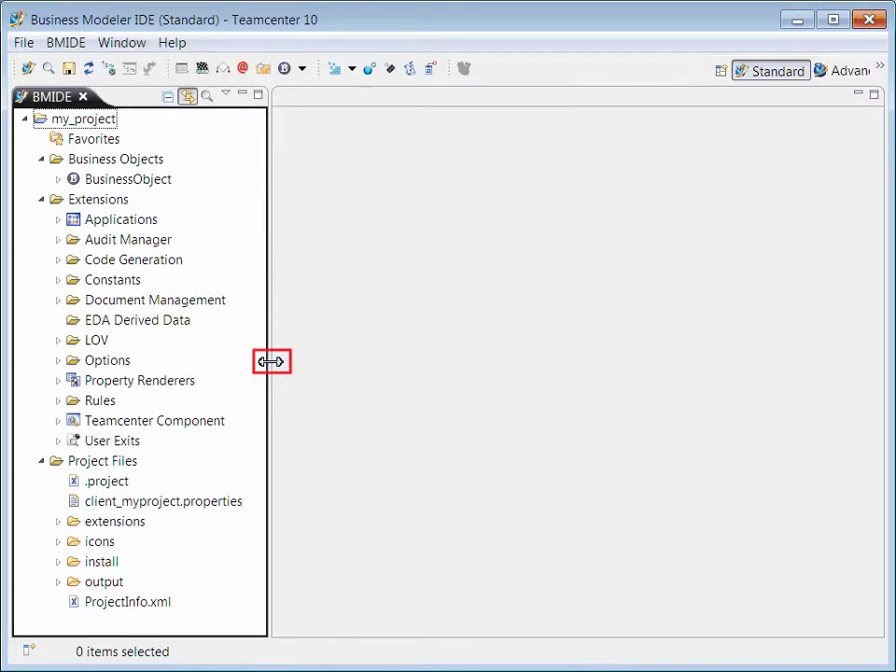
Step: Widen the BMIDE view and add BusinessObject to the Favorites folder
drag(270, 361, 317, 366)
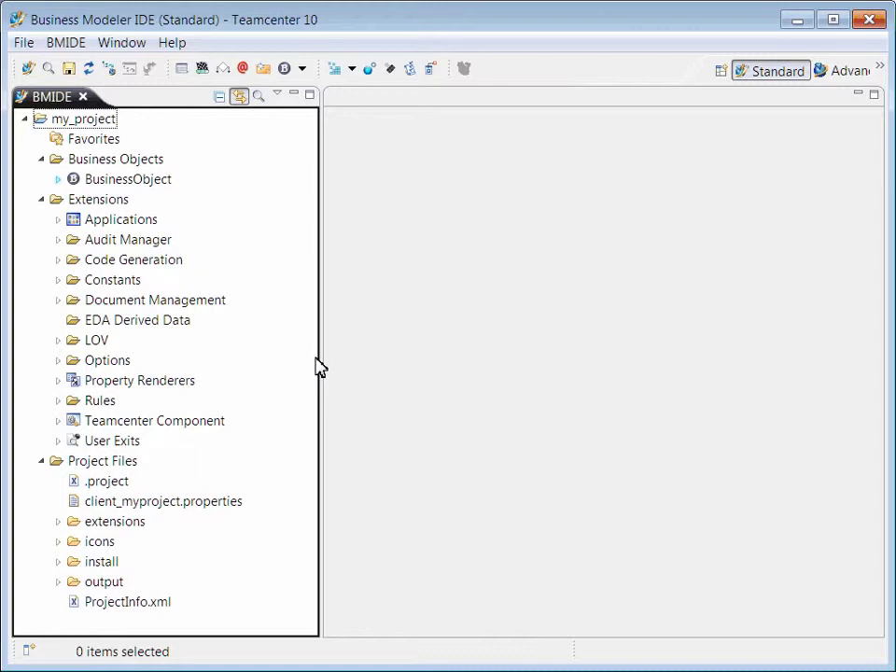
right_click(163, 183)
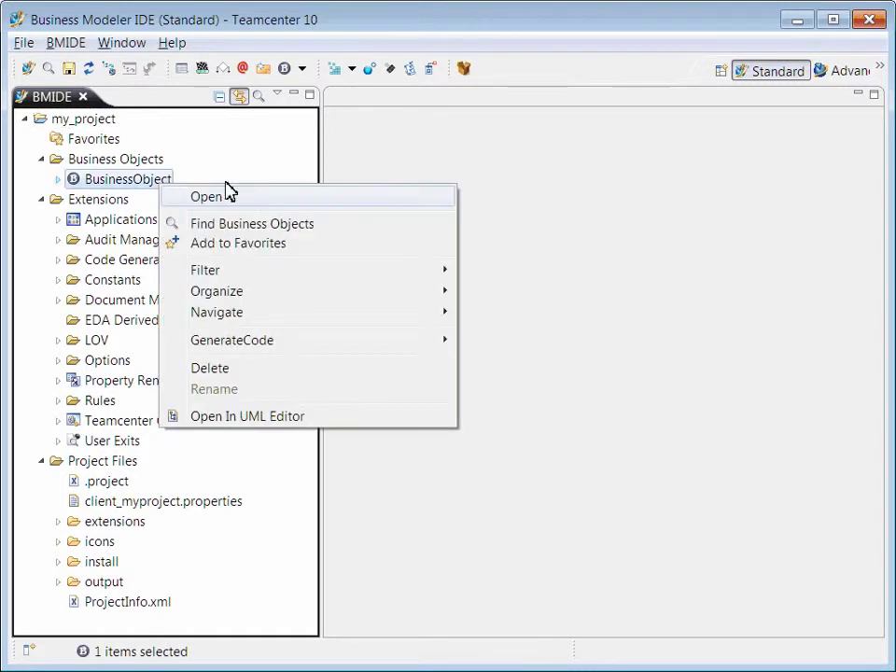
click(296, 247)
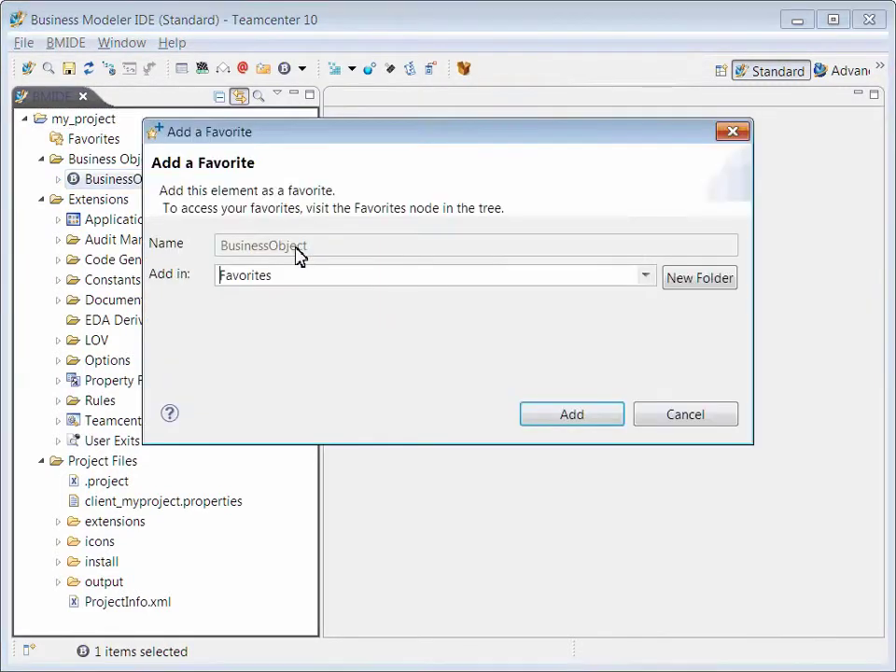
click(599, 422)
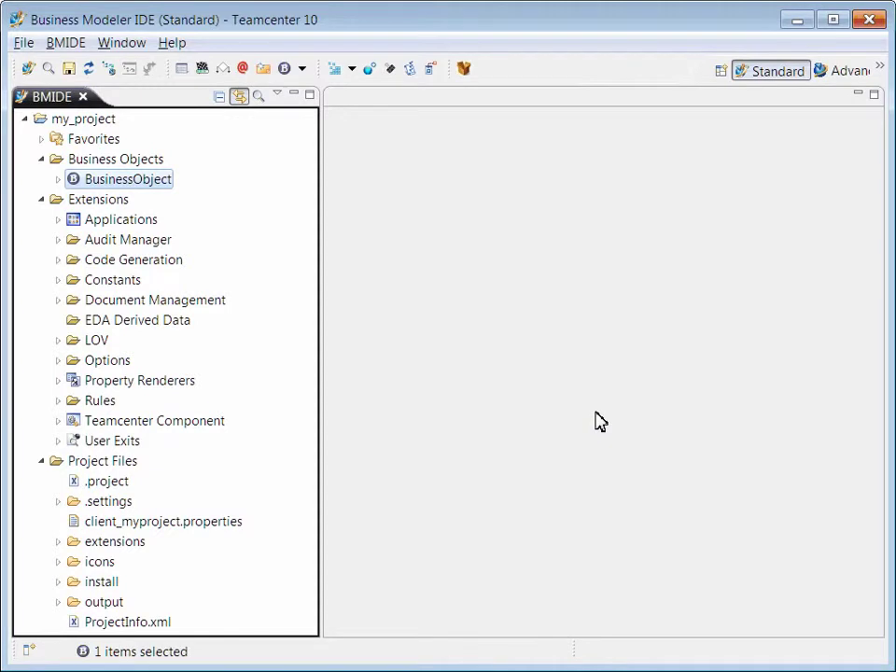
right_click(166, 182)
mouse_move(243, 280)
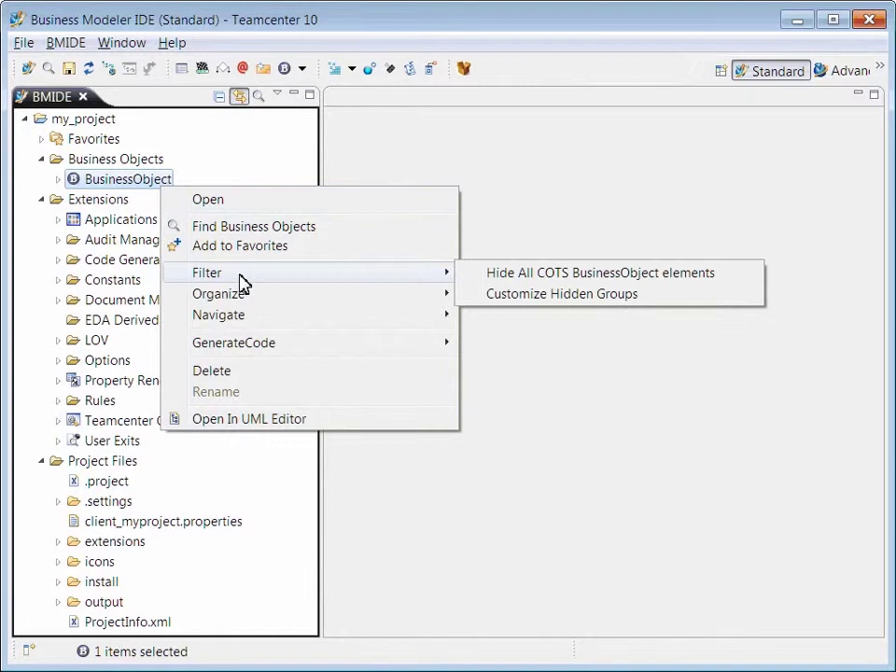
click(372, 472)
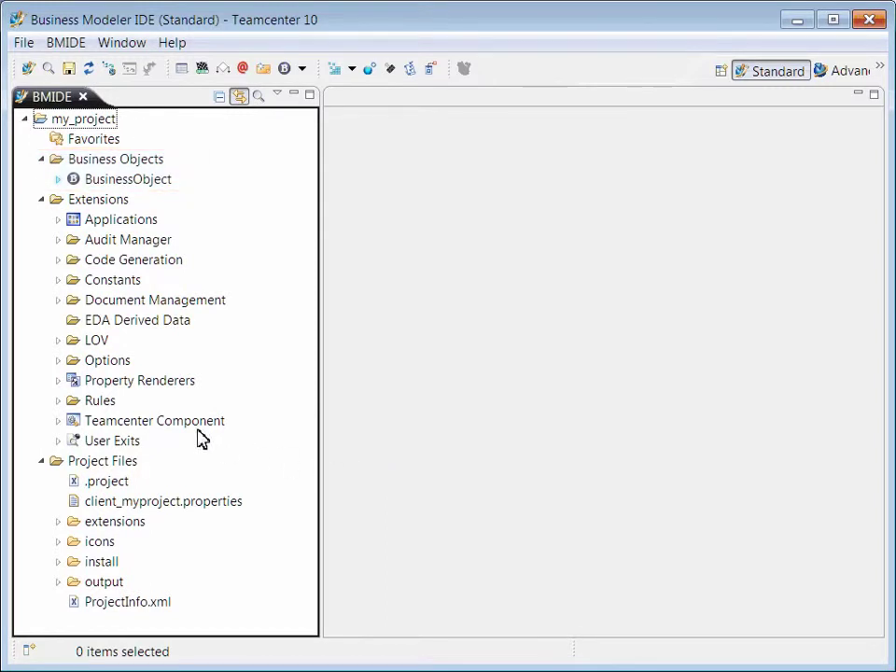
Step: Expand BusinessObject in the project tree, and find the Item business object by searching for "Item" and open it
click(58, 179)
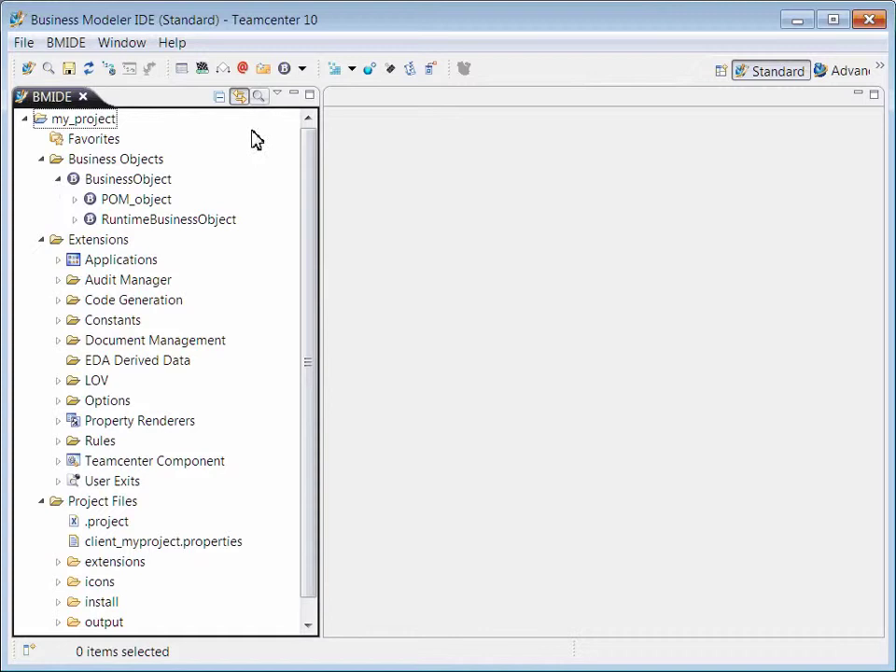
click(259, 98)
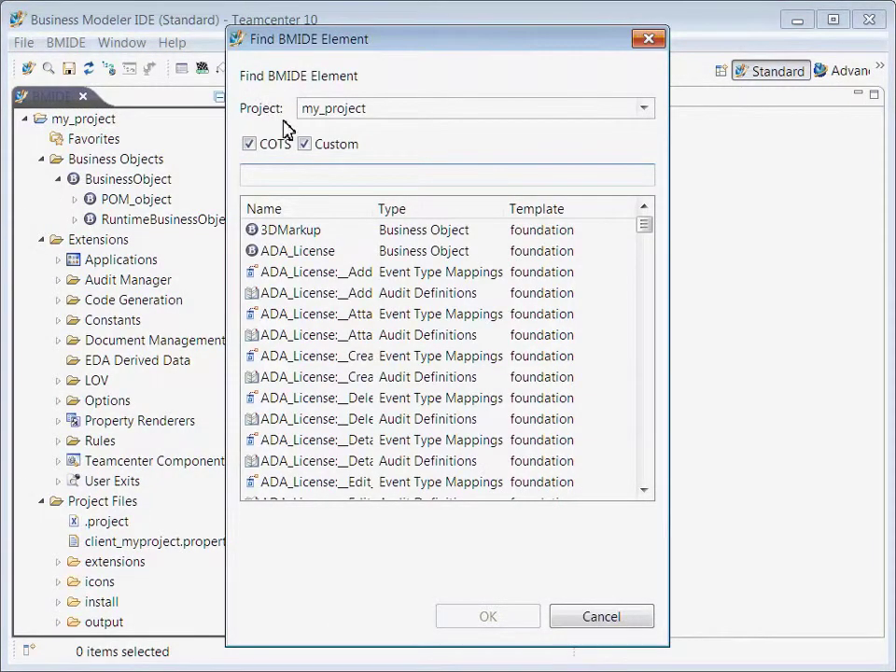
text(Item)
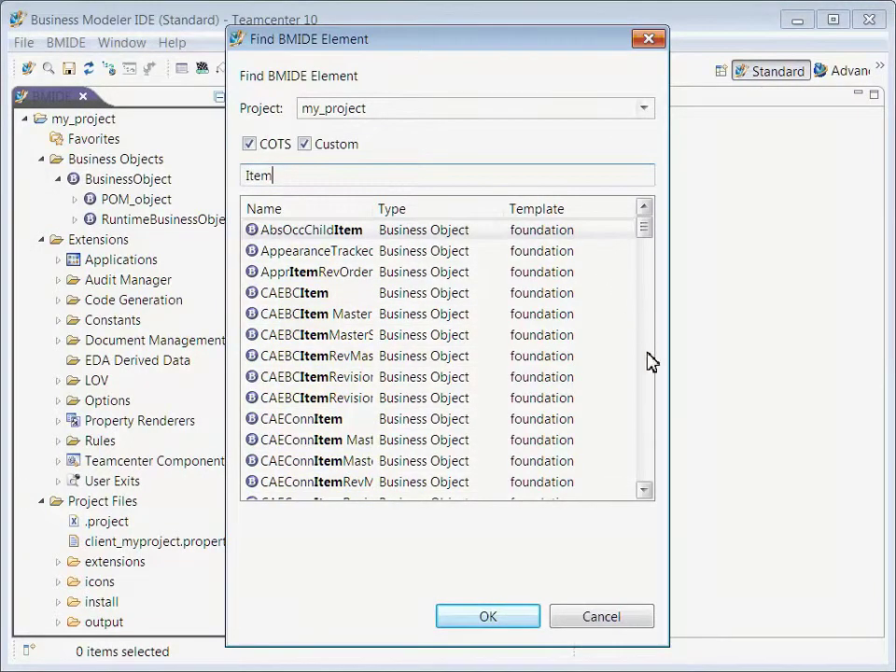
scroll(651, 390, down, 10)
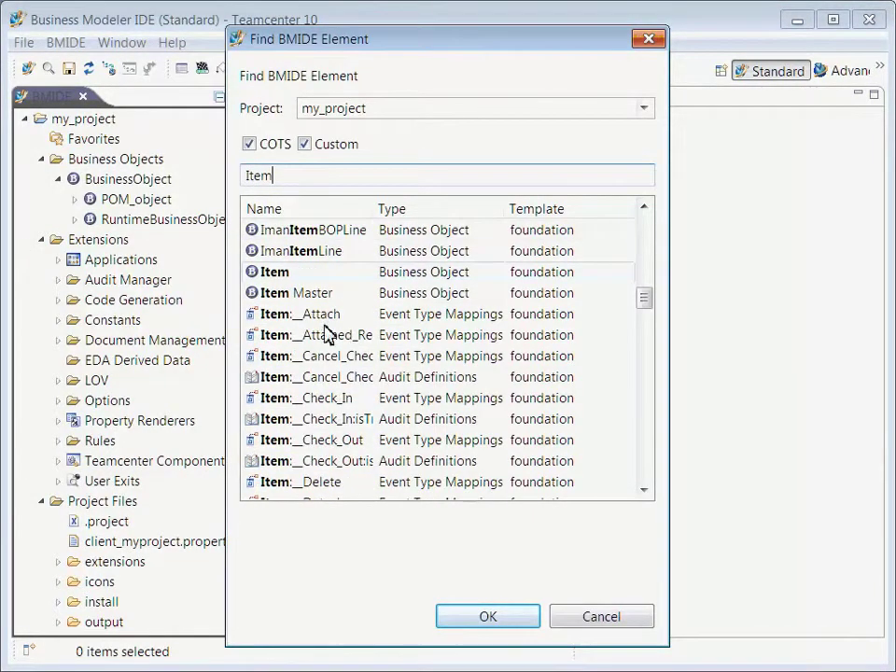
click(299, 276)
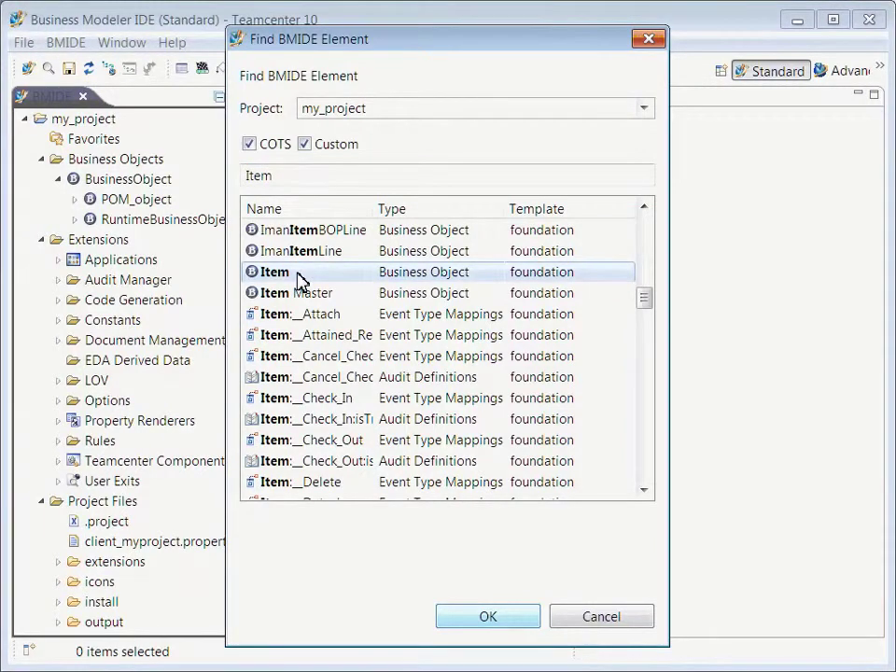
click(509, 616)
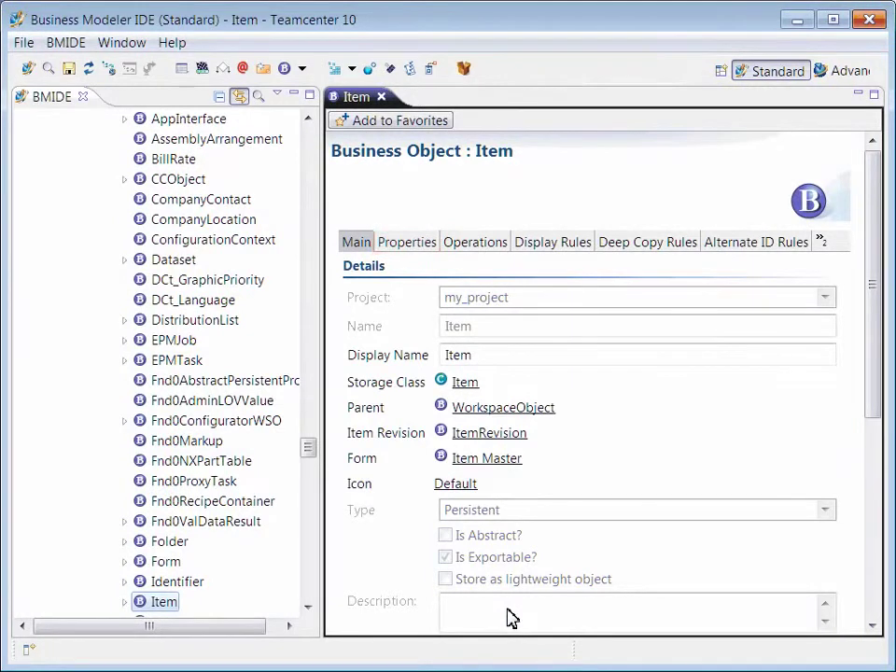
Step: Display the Item business object's properties, and view the property types offered for a new property without creating one
click(422, 245)
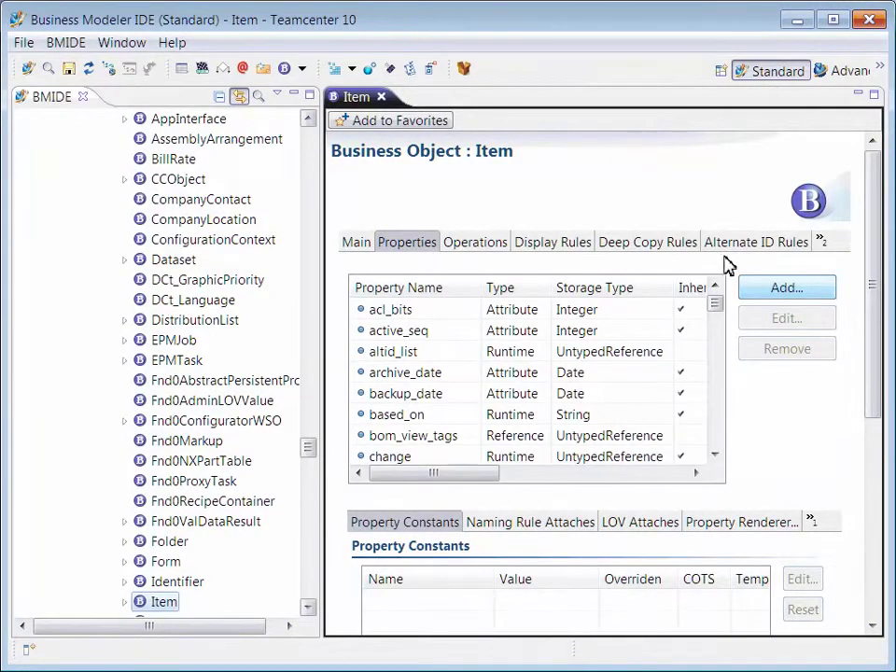
click(787, 289)
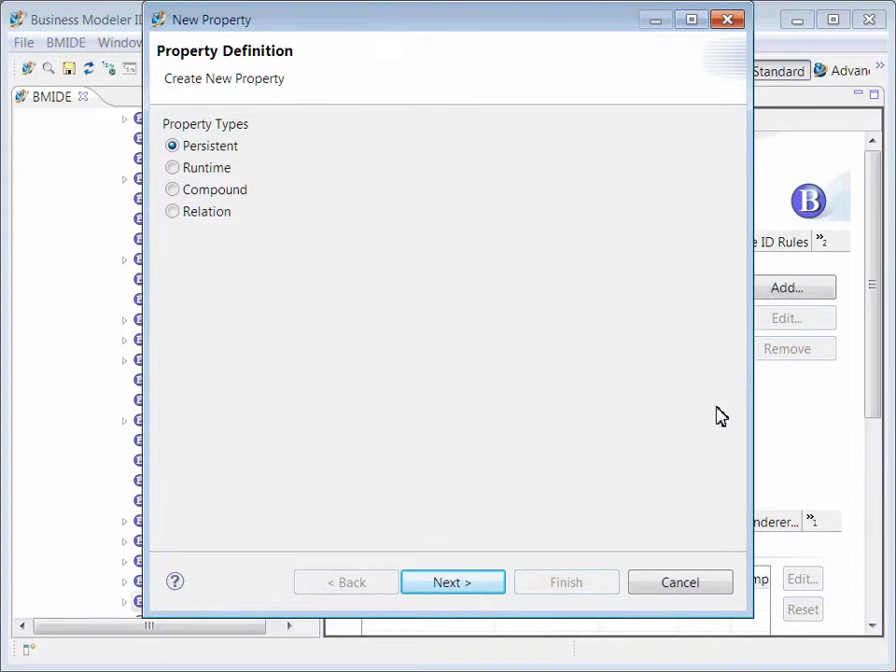
click(707, 583)
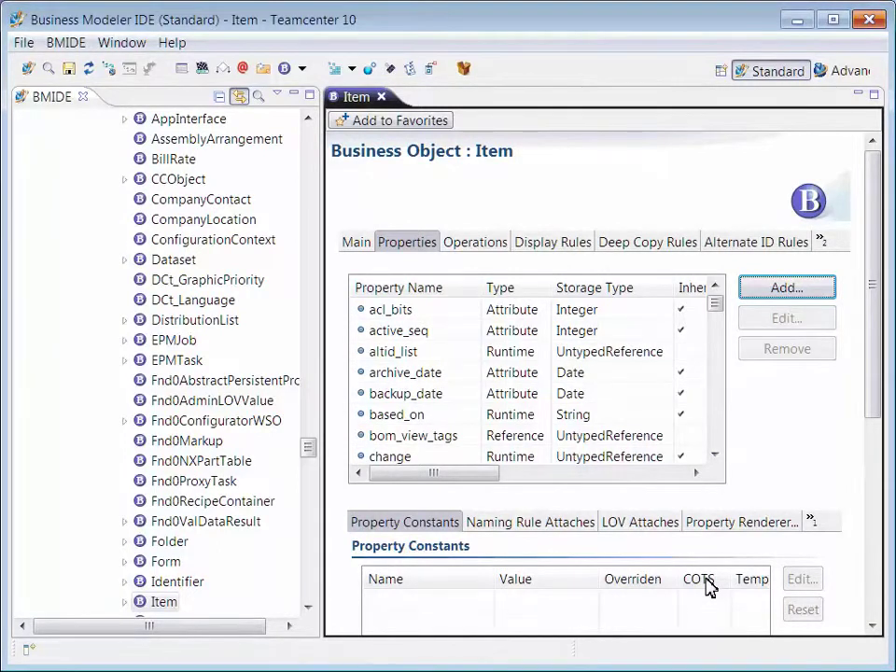
Step: Collapse Business Objects and Extensions in the project tree, and expand the extensions and output folders under Project Files
drag(312, 454, 310, 137)
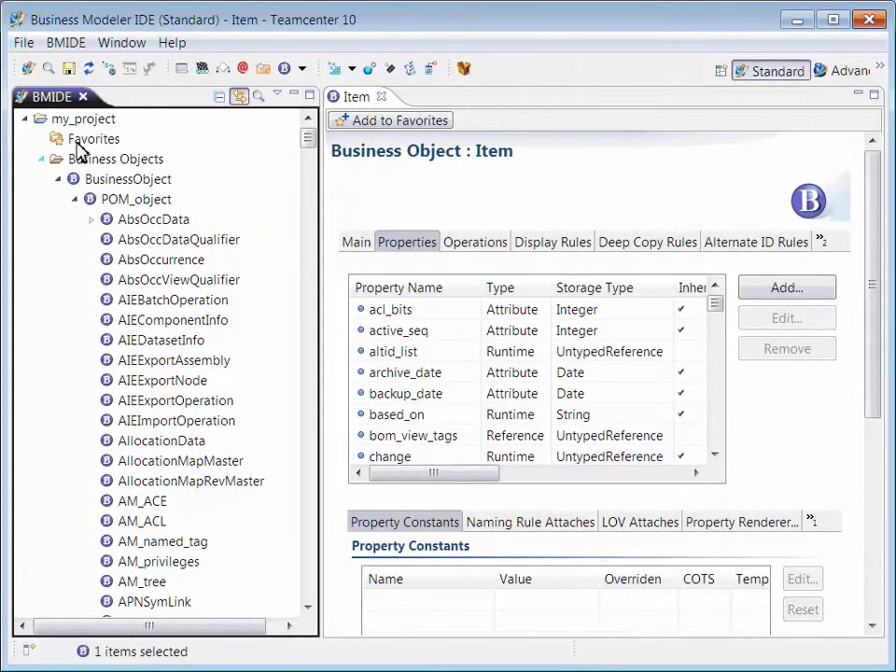
click(42, 160)
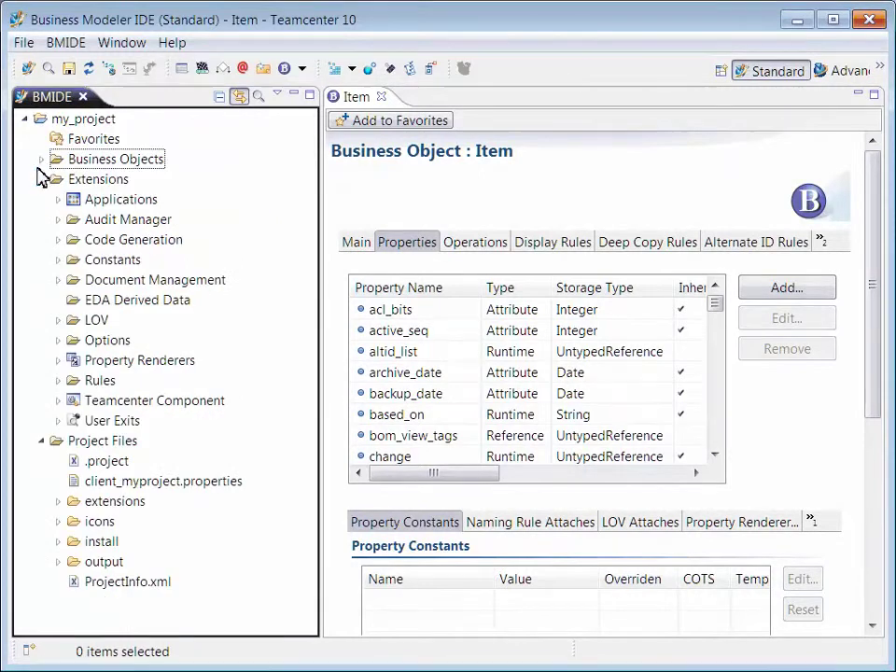
click(40, 188)
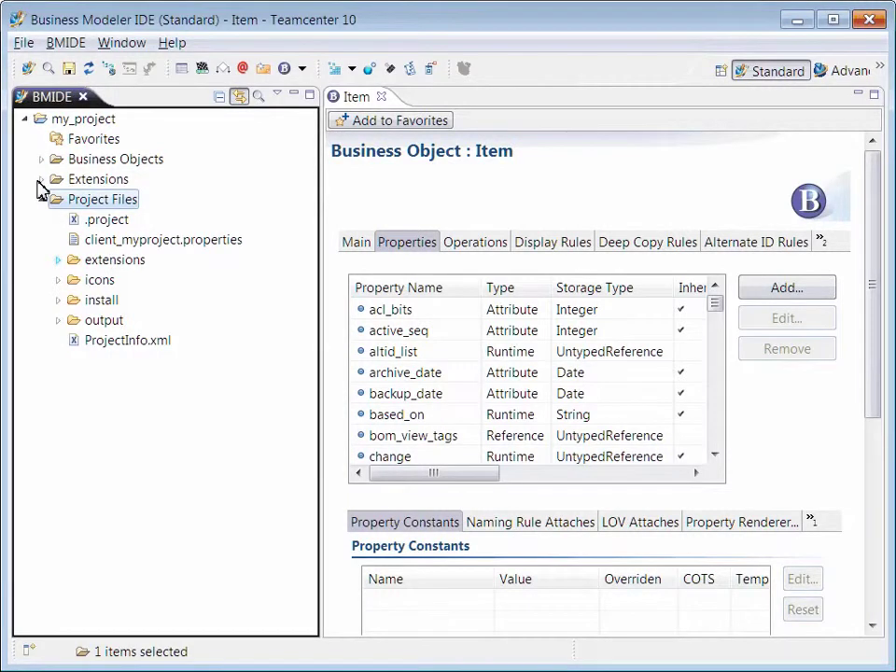
click(58, 262)
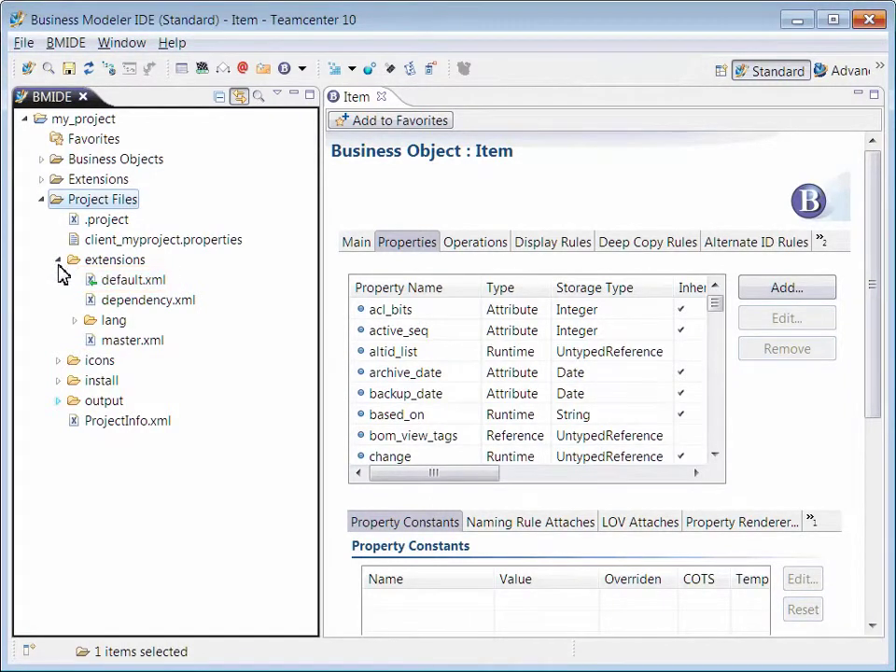
click(59, 402)
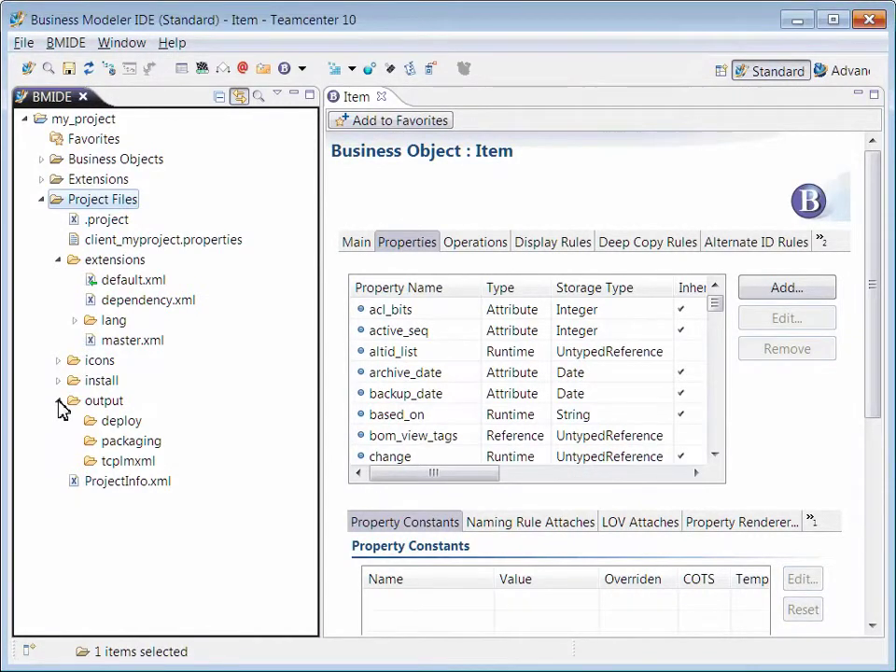
Step: View my_project's BMIDE template settings in the Teamcenter section of its project properties, and close the properties
right_click(84, 119)
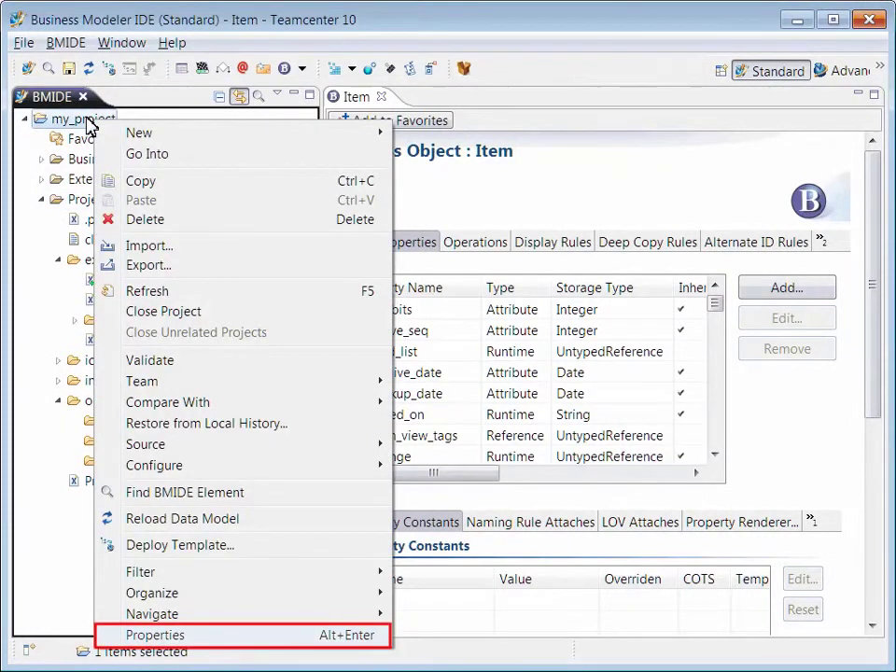
click(173, 638)
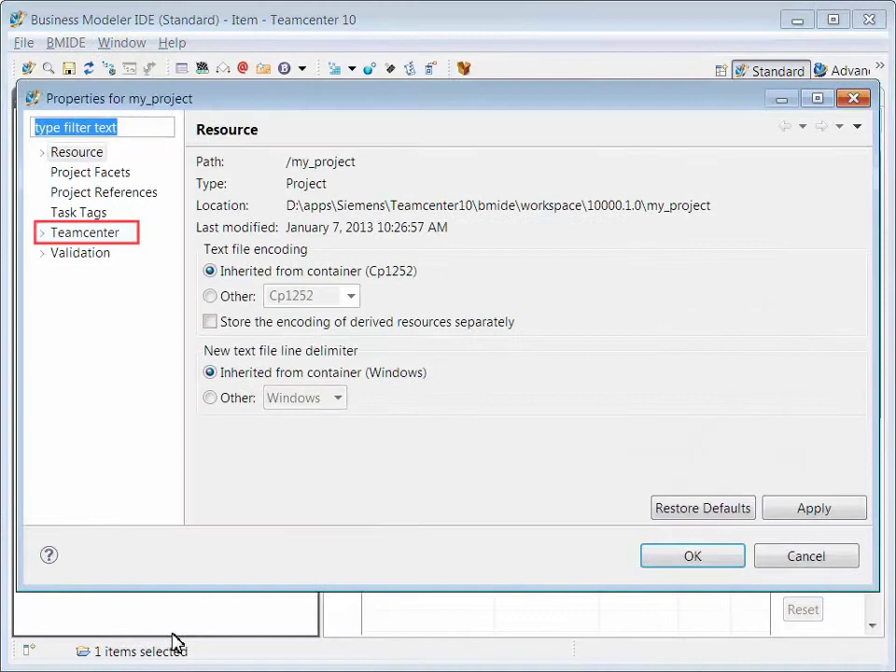
click(40, 235)
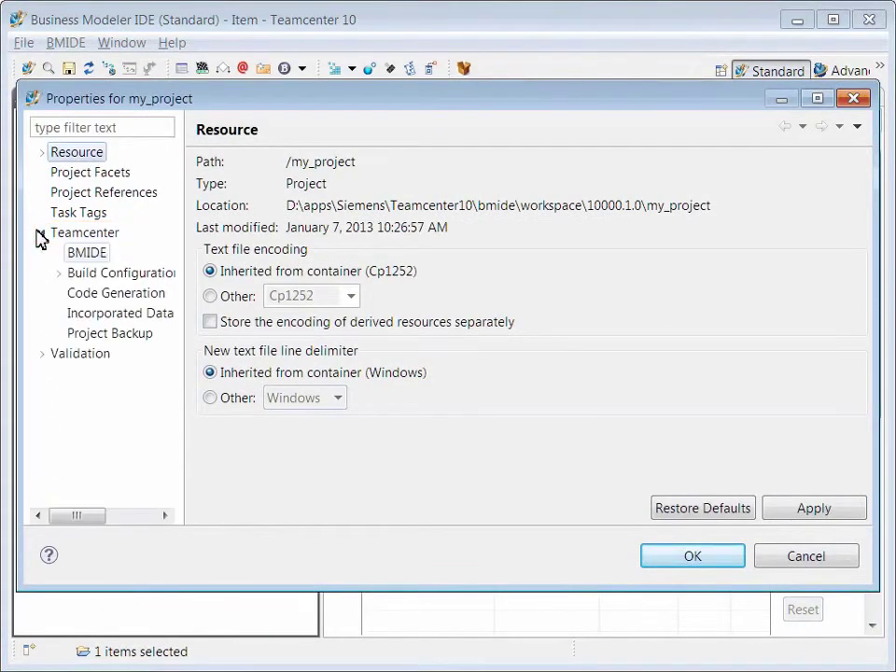
click(84, 253)
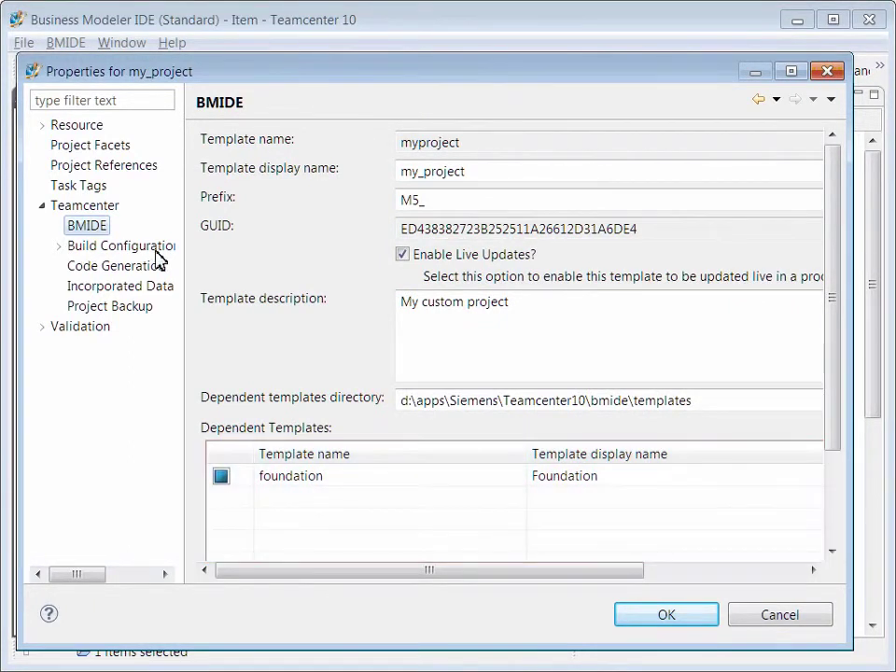
click(660, 618)
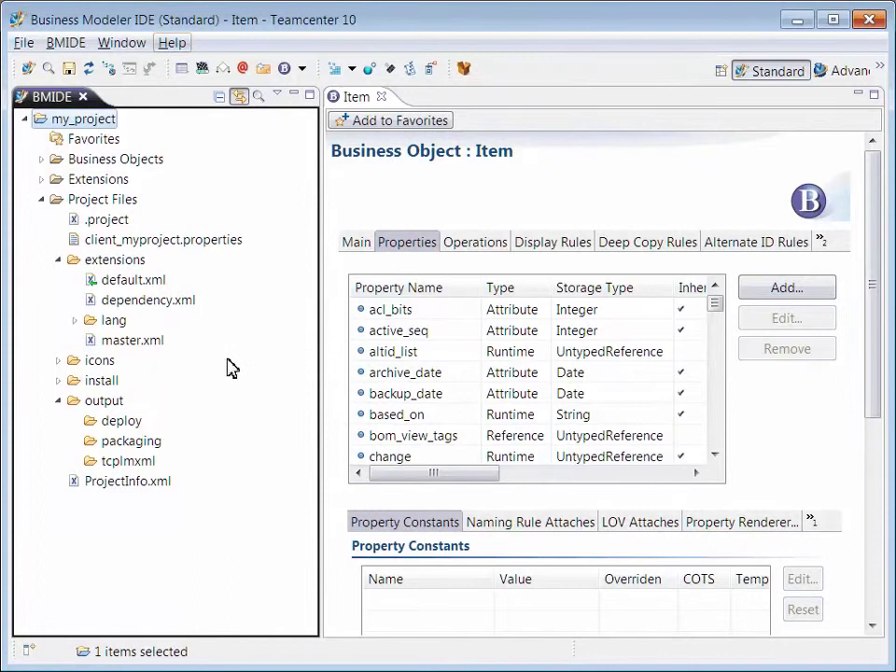
Step: Open the getting started topic of the Business Modeler IDE Guide in the help contents, and close the help window
click(174, 47)
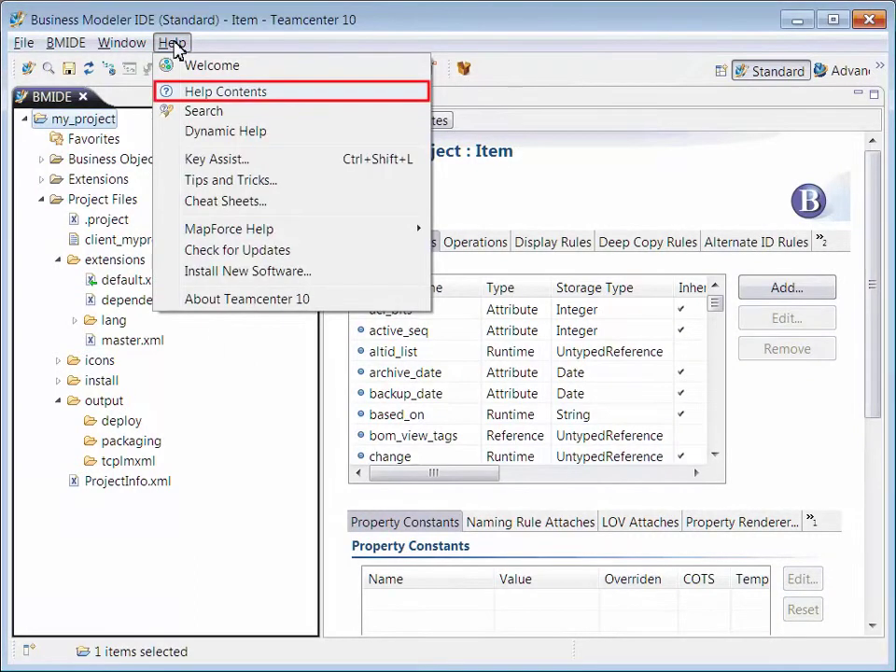
click(236, 92)
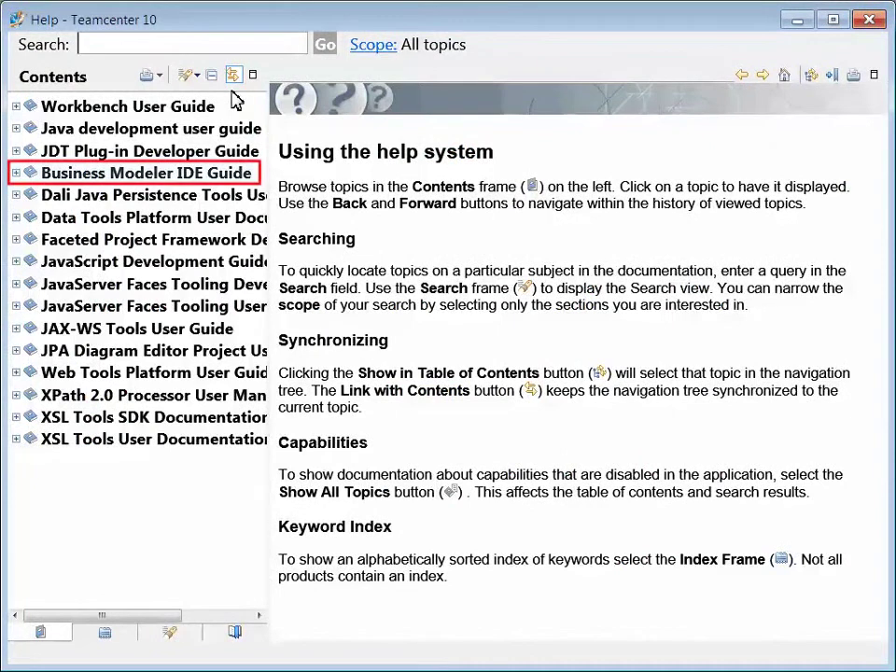
click(16, 174)
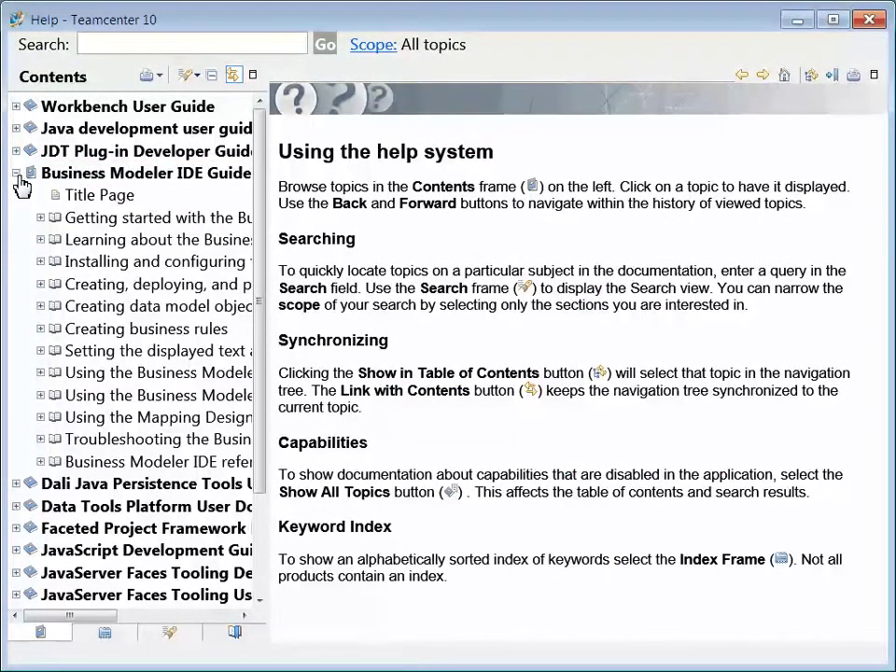
click(93, 223)
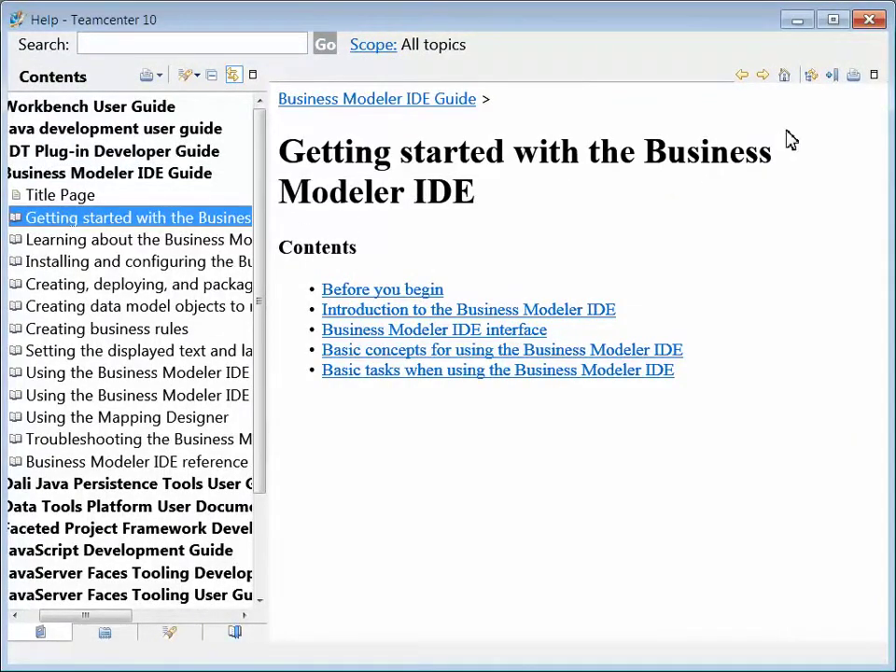
click(872, 22)
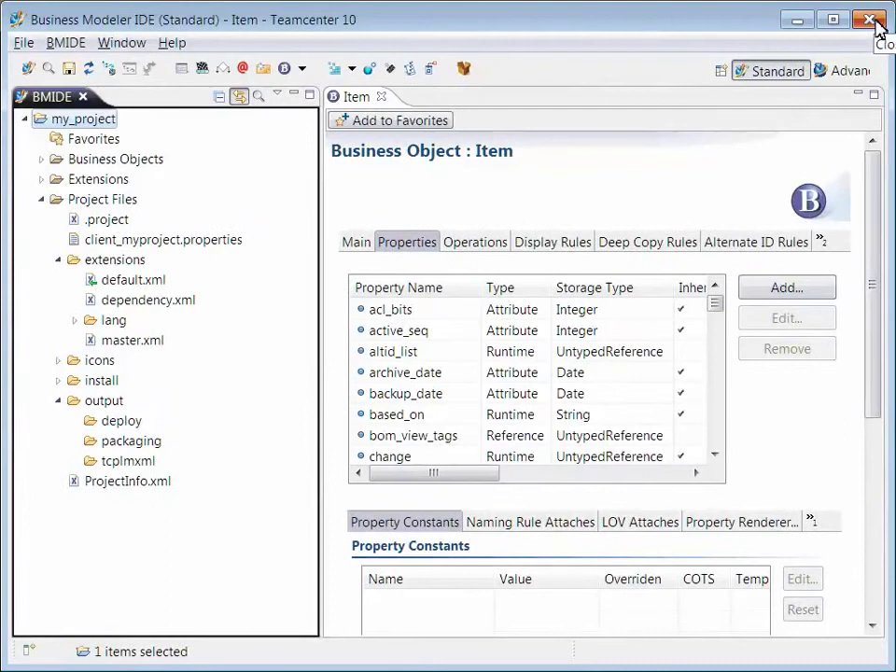